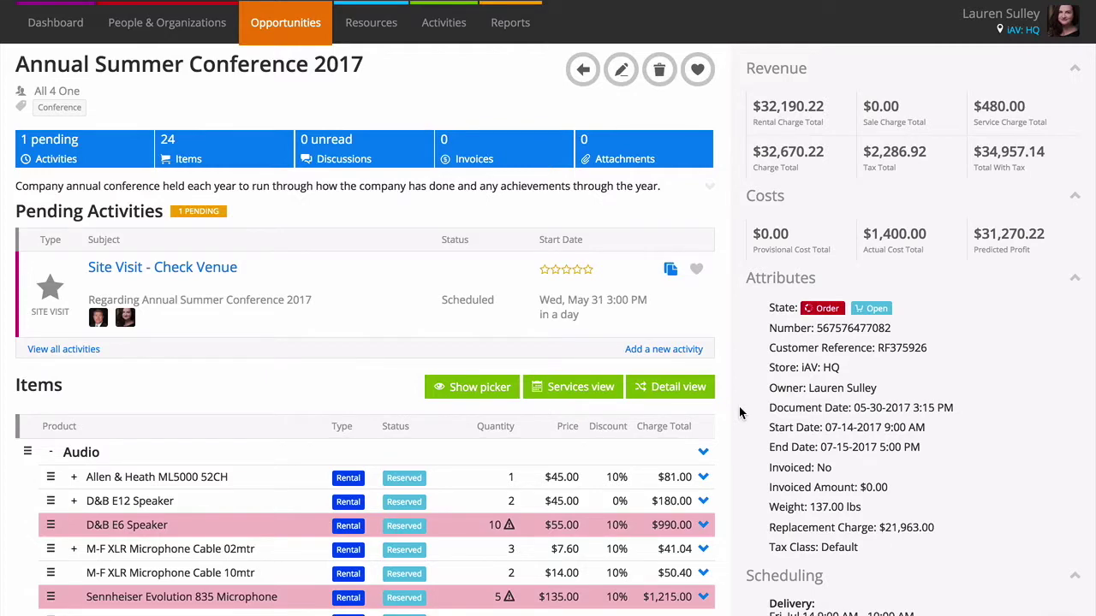
# Start invoicing the Annual Summer Conference 2017 opportunity, with invoice items grouped by Opportunity Item
pyautogui.scroll(-8, 741, 412)
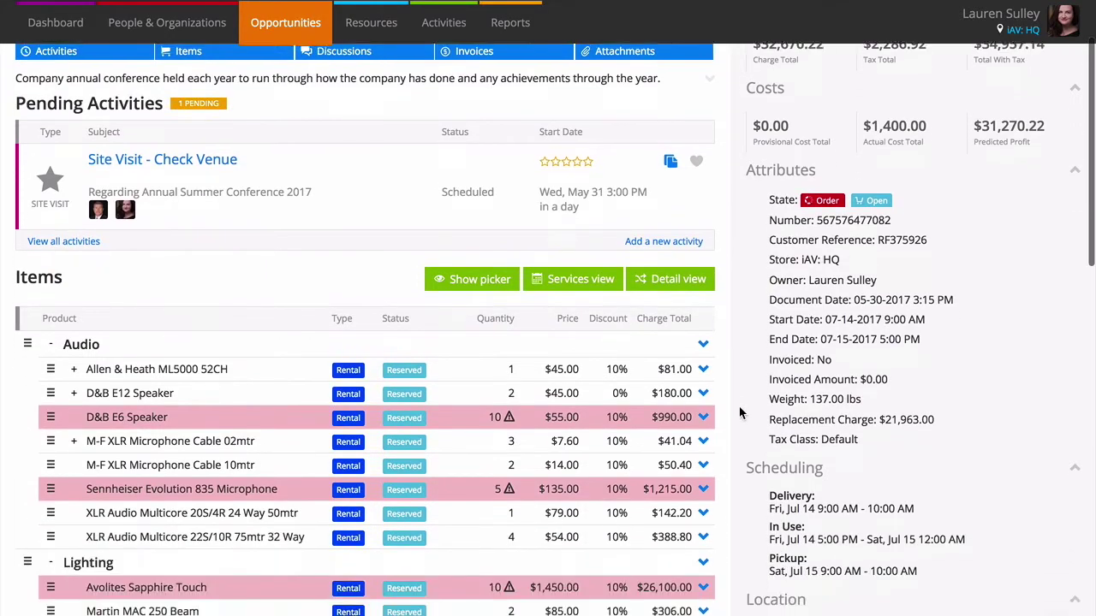
pyautogui.scroll(-3, 742, 413)
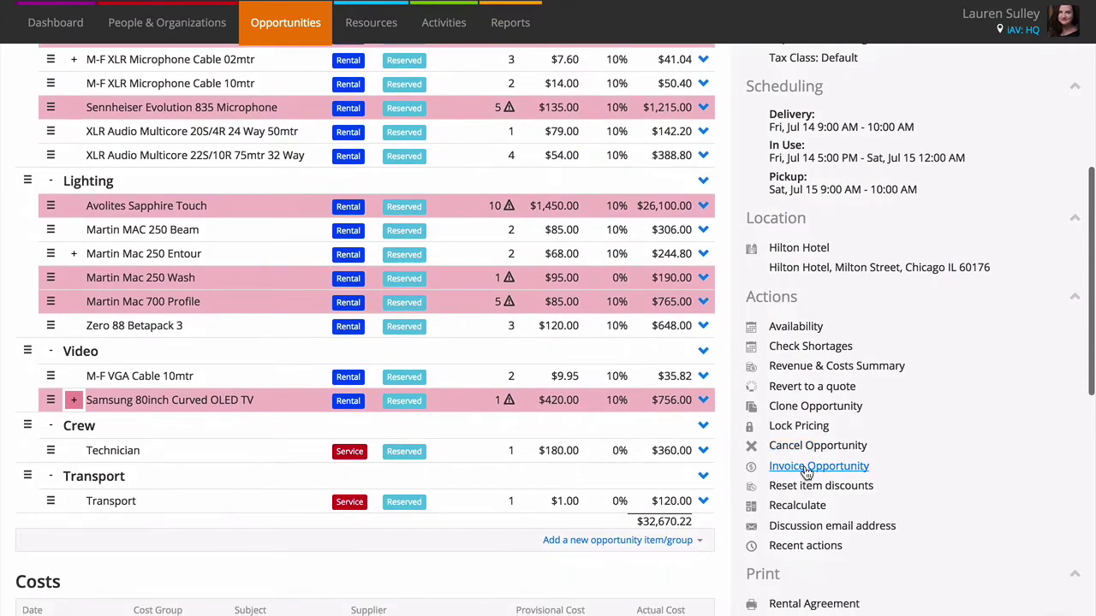
pyautogui.click(806, 469)
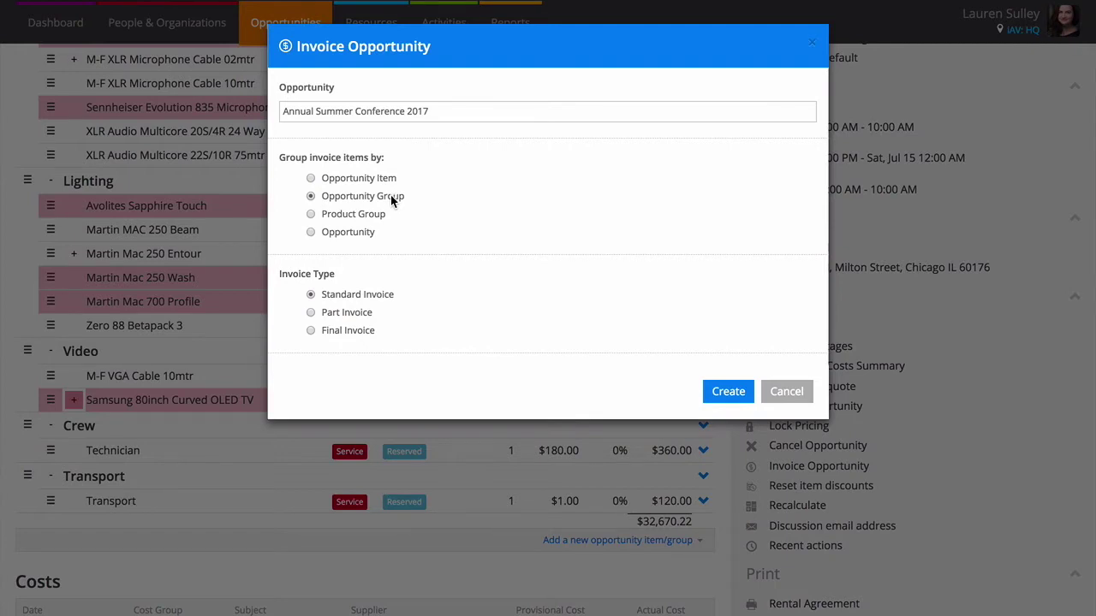
pyautogui.click(384, 215)
pyautogui.click(373, 235)
pyautogui.click(365, 180)
# Create a part invoice for 50% of the opportunity's charge total
pyautogui.click(357, 312)
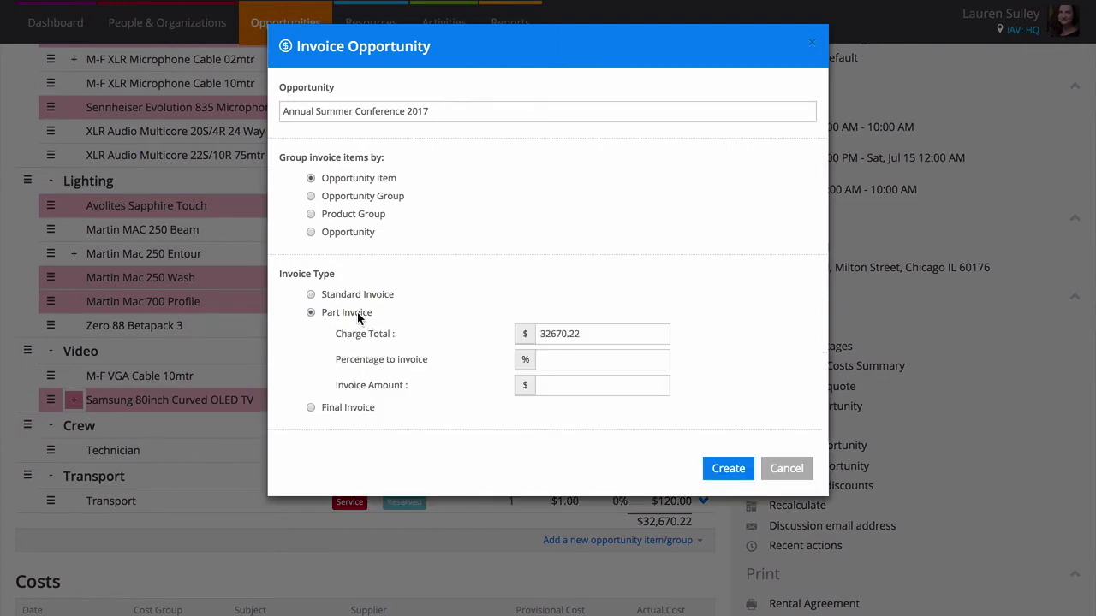
pyautogui.click(545, 360)
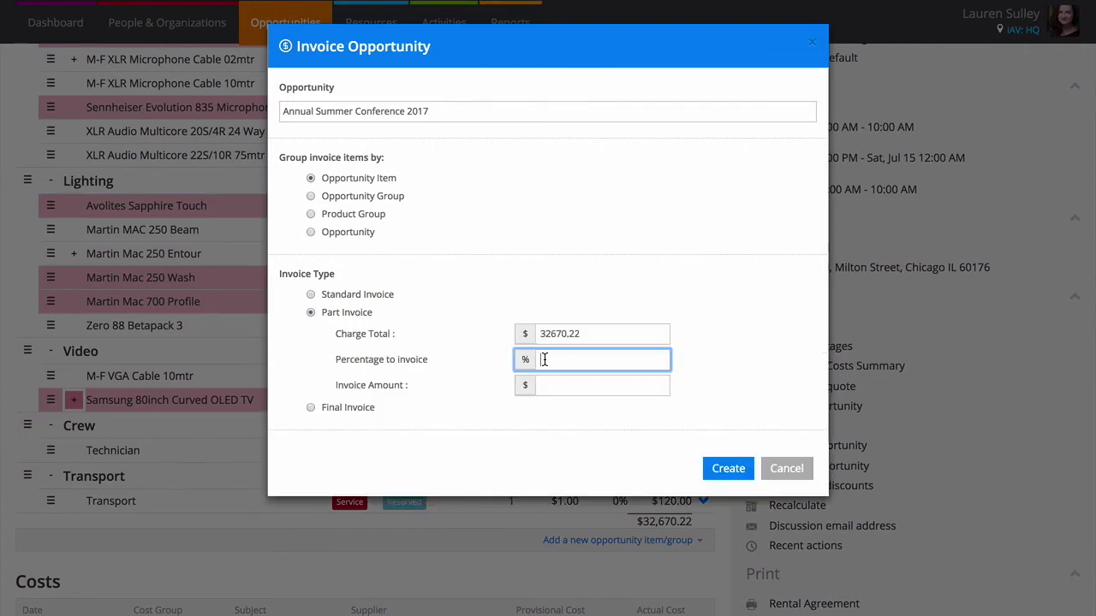
pyautogui.write('50')
pyautogui.press('Tab')
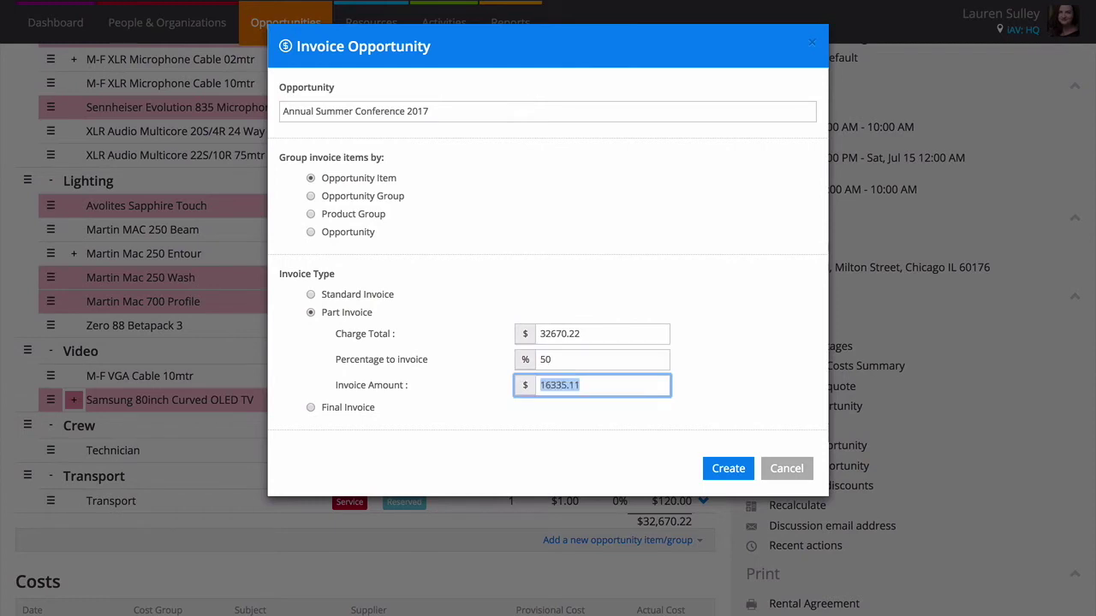
pyautogui.click(710, 470)
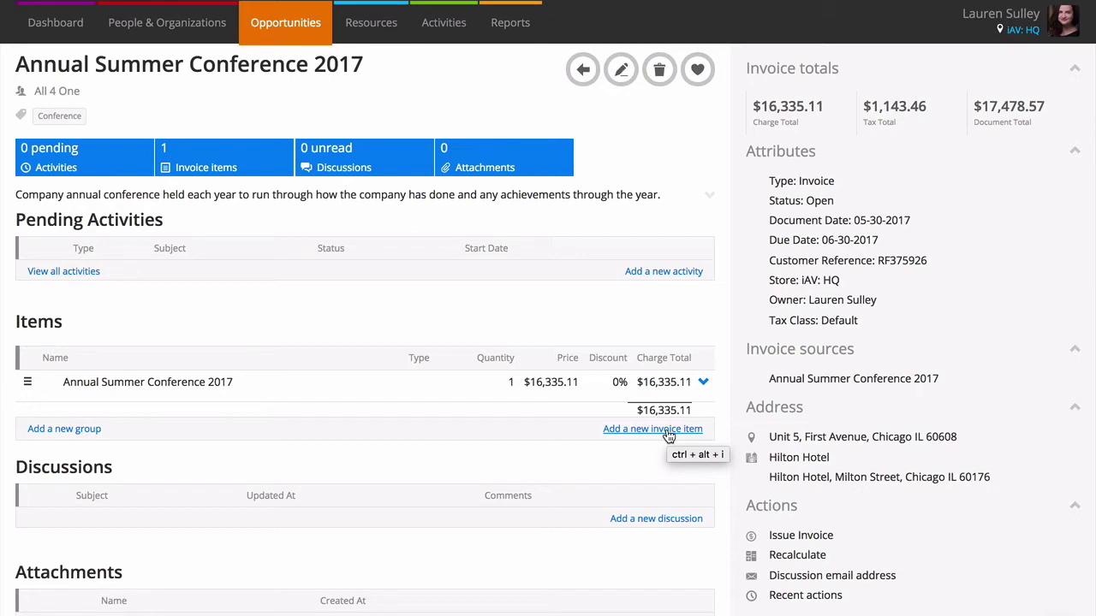
# Issue the open part invoice for Annual Summer Conference 2017
pyautogui.click(703, 382)
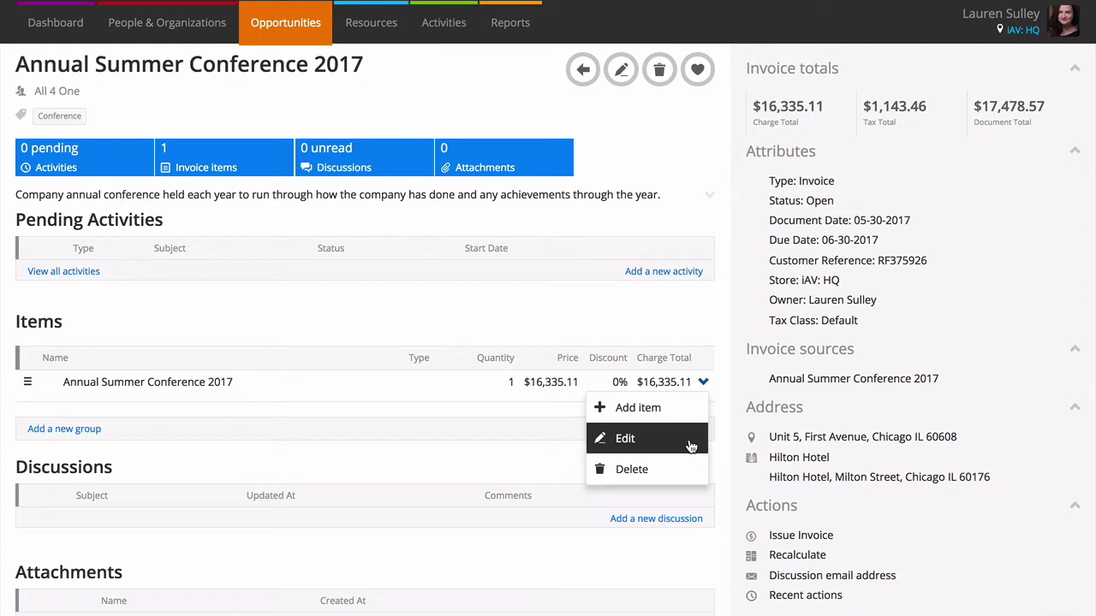
pyautogui.click(736, 529)
pyautogui.click(789, 537)
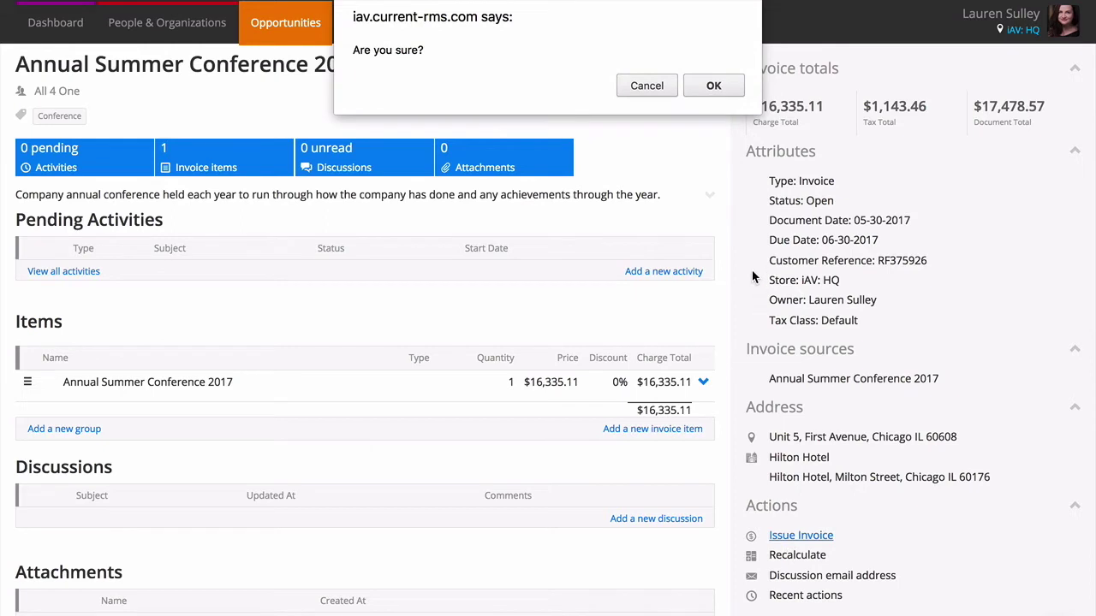
pyautogui.click(714, 87)
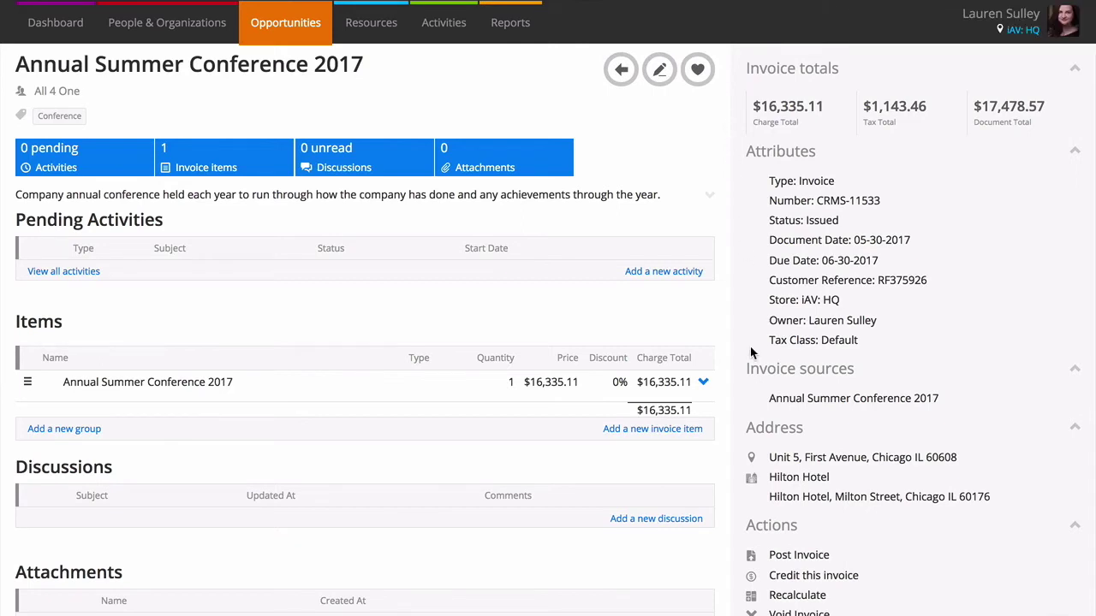
# Post the issued part invoice and open its matching invoice in Xero
pyautogui.click(775, 556)
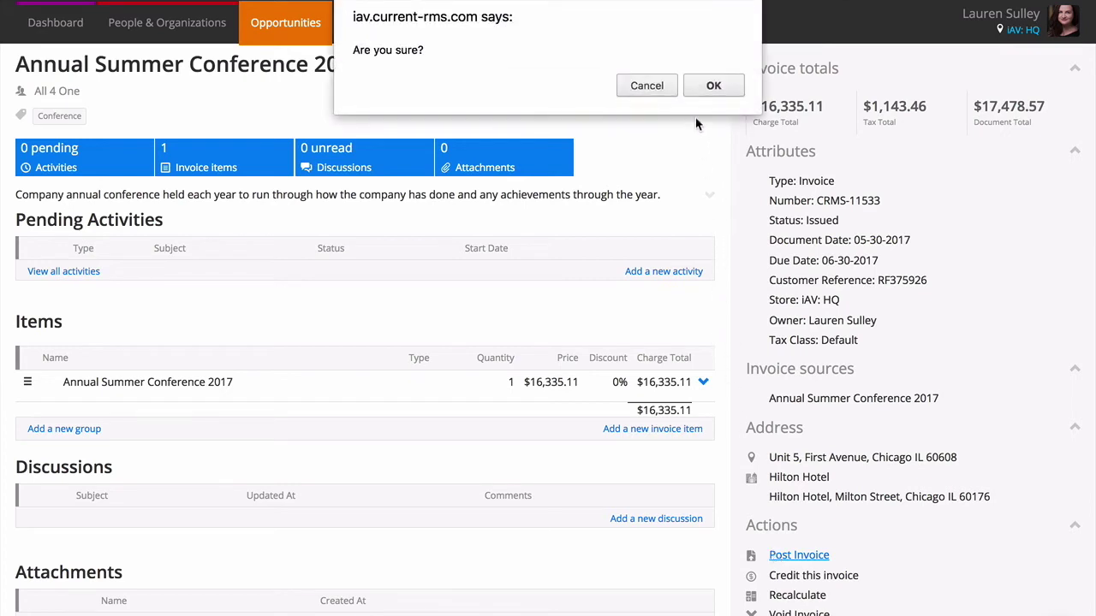
pyautogui.click(711, 85)
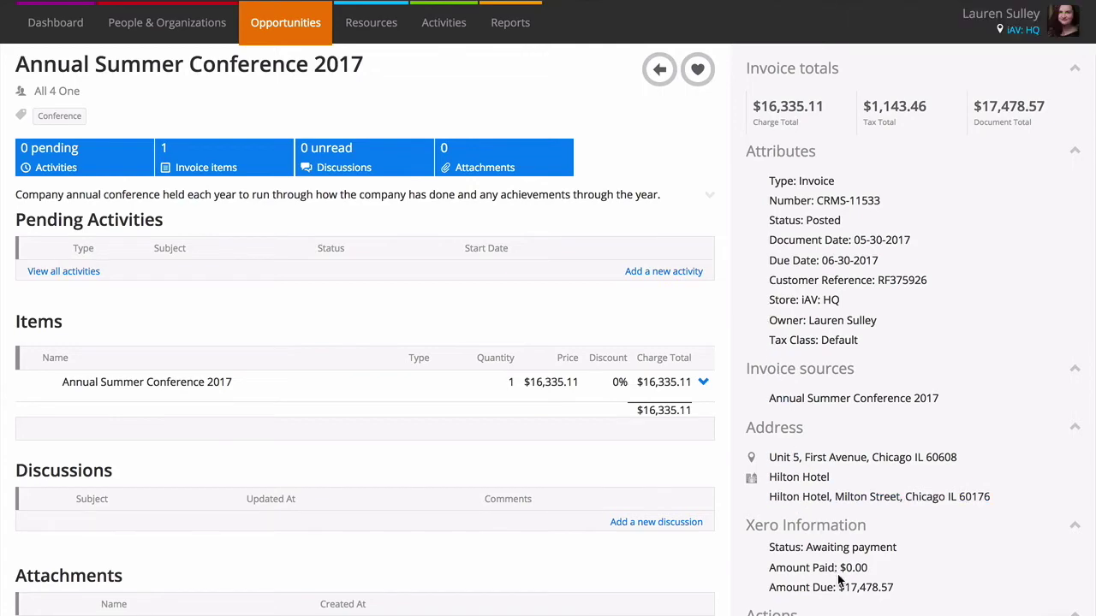
pyautogui.scroll(-3, 840, 580)
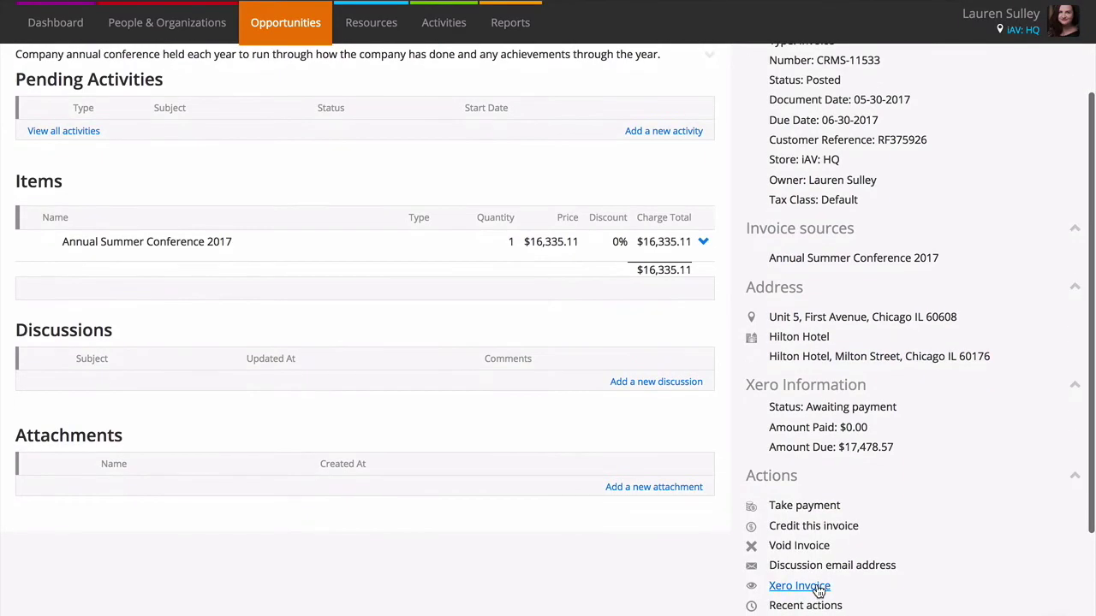
pyautogui.click(818, 587)
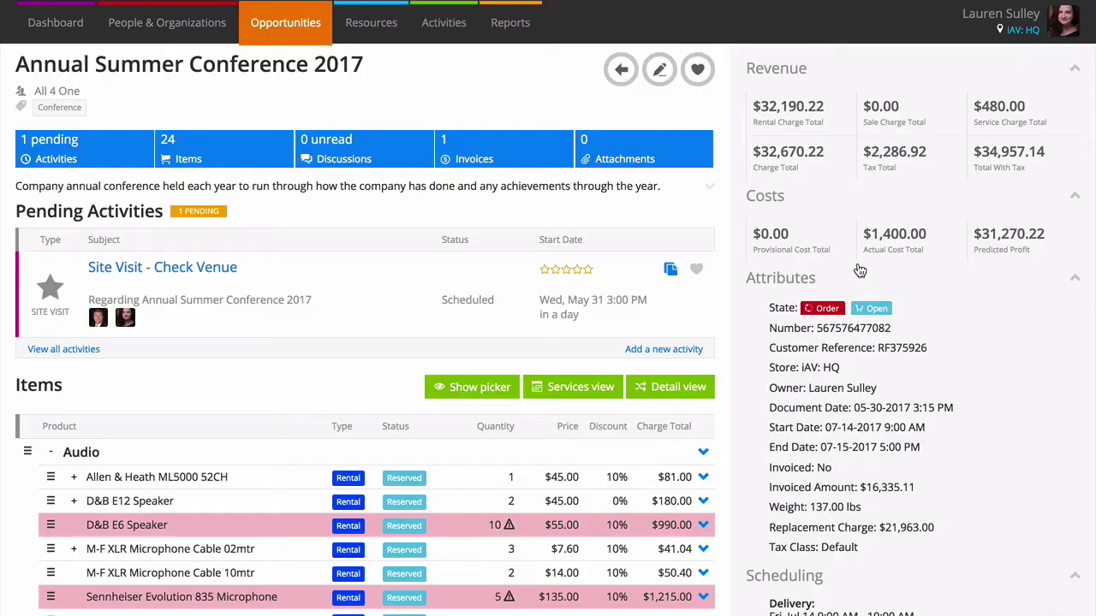
# Create a final invoice for the remaining balance of the Annual Summer Conference 2017 opportunity, grouped by Opportunity Item
pyautogui.scroll(-5, 859, 270)
pyautogui.scroll(-3, 859, 271)
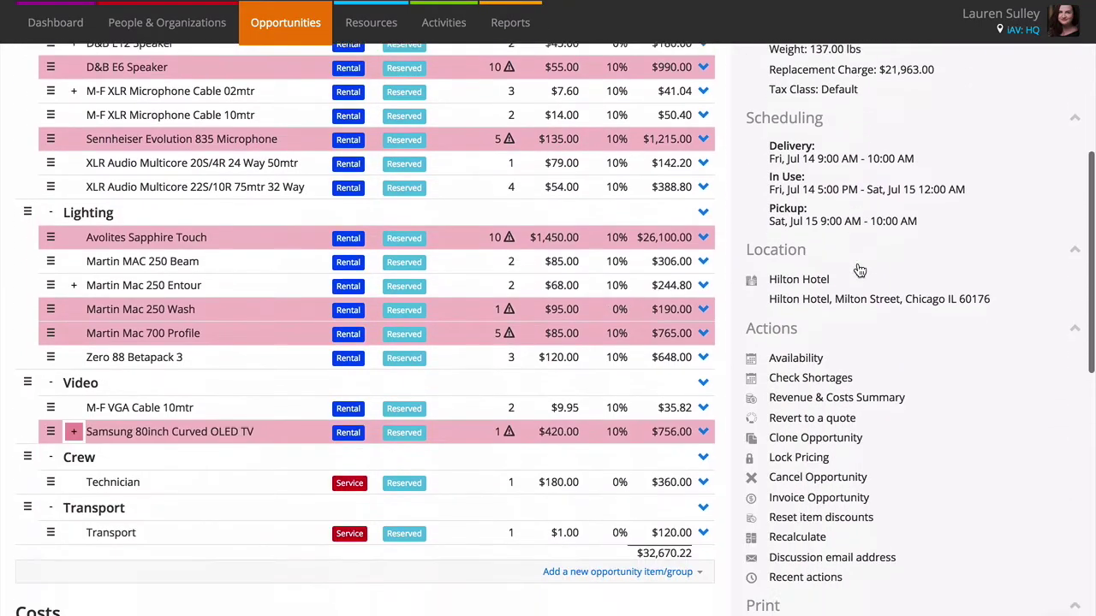
pyautogui.click(820, 405)
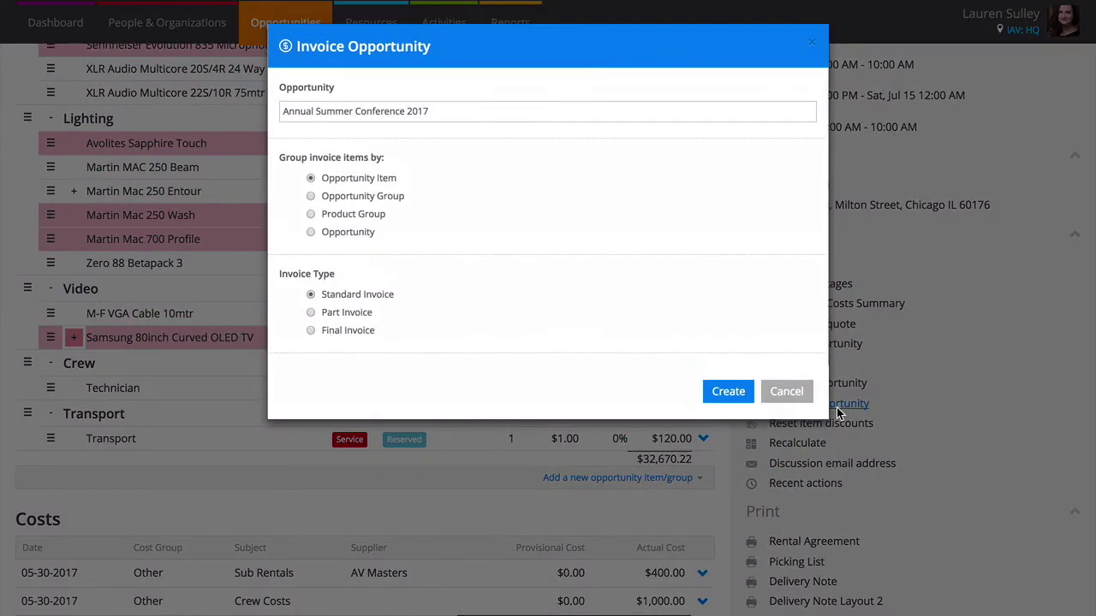
pyautogui.click(348, 332)
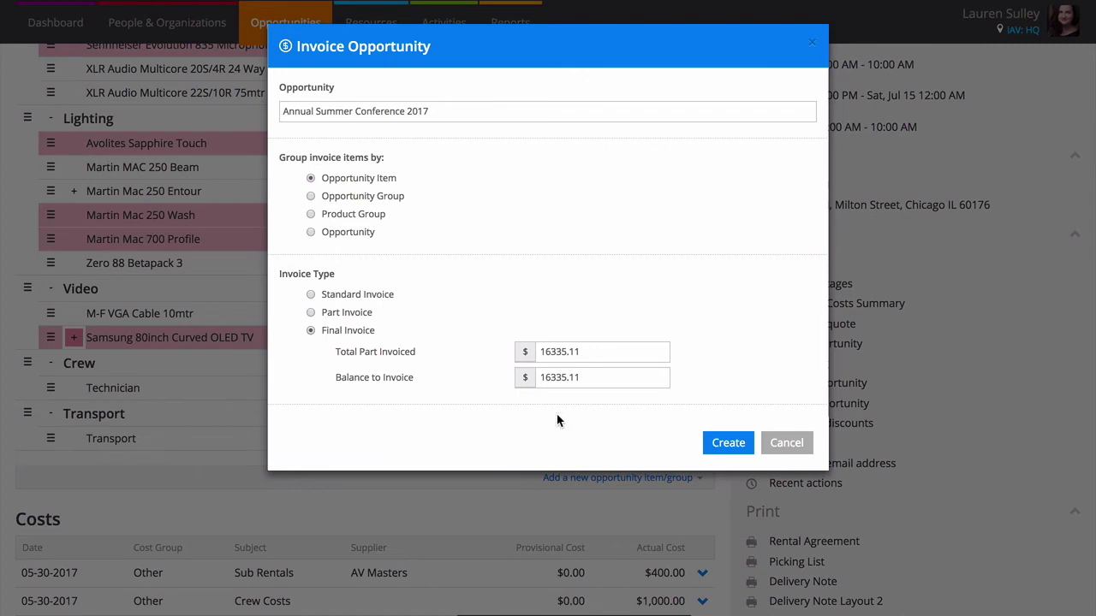
pyautogui.click(728, 443)
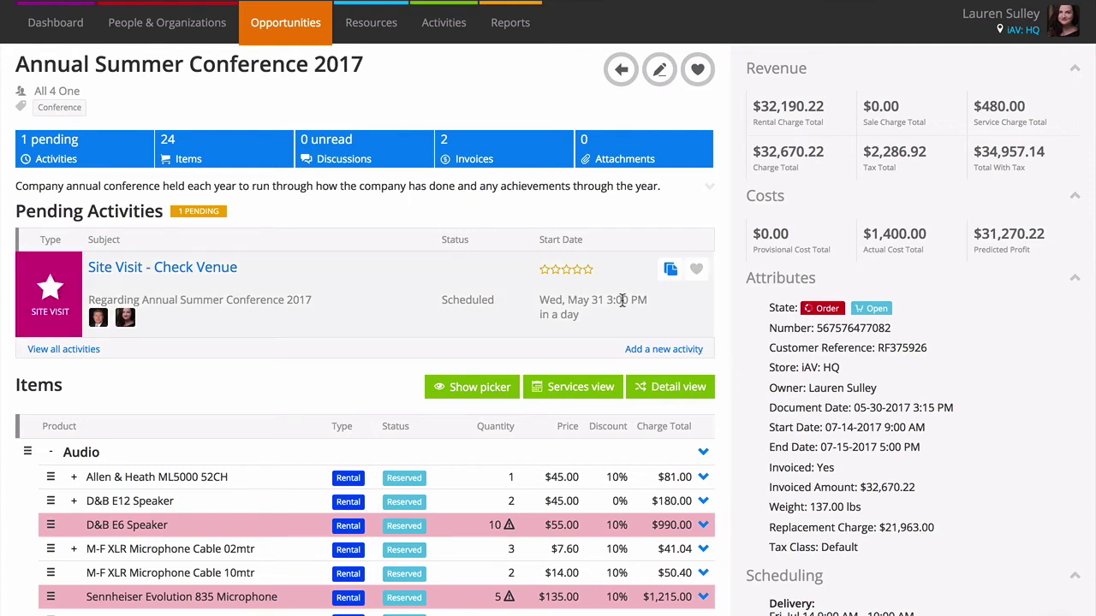
# Create a new manual invoice on the opportunity with the subject "Damage Invoice"
pyautogui.moveTo(298, 38)
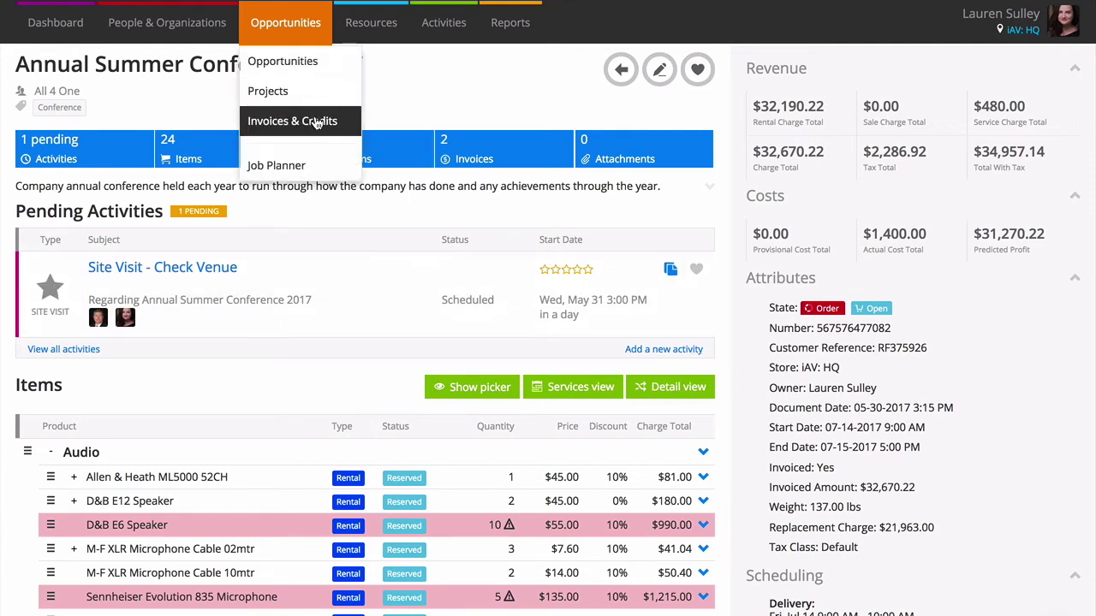
pyautogui.scroll(-1, 311, 374)
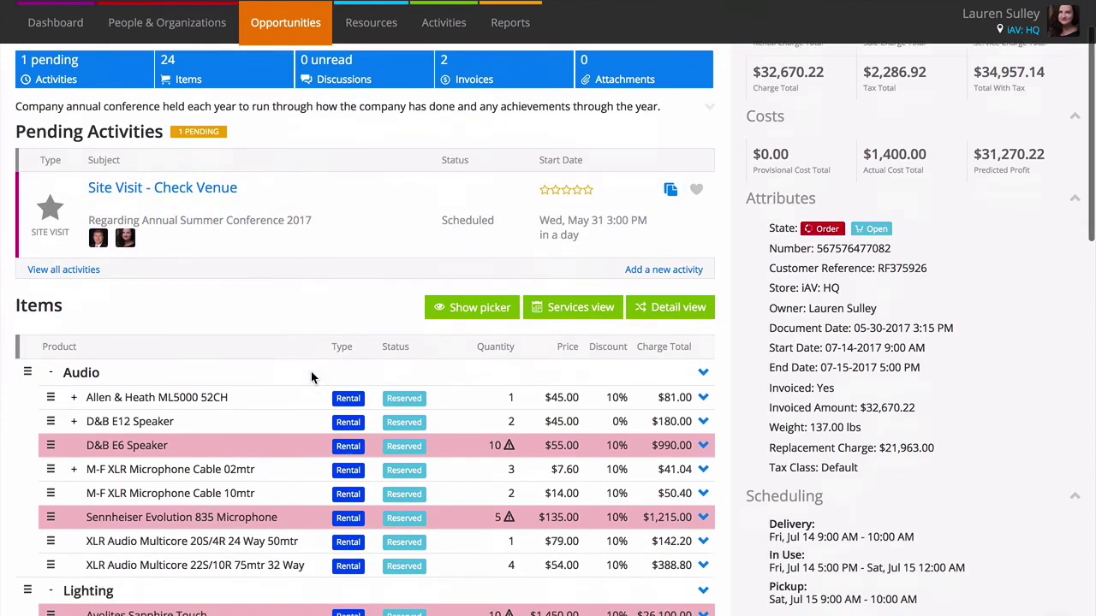
pyautogui.scroll(-10, 311, 374)
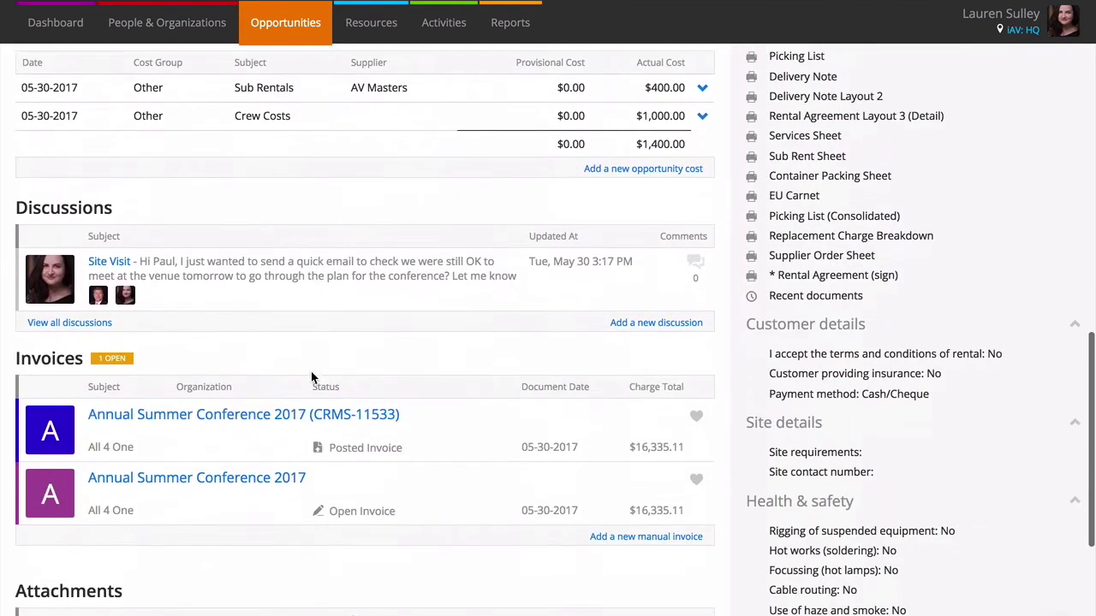
pyautogui.scroll(-1, 311, 371)
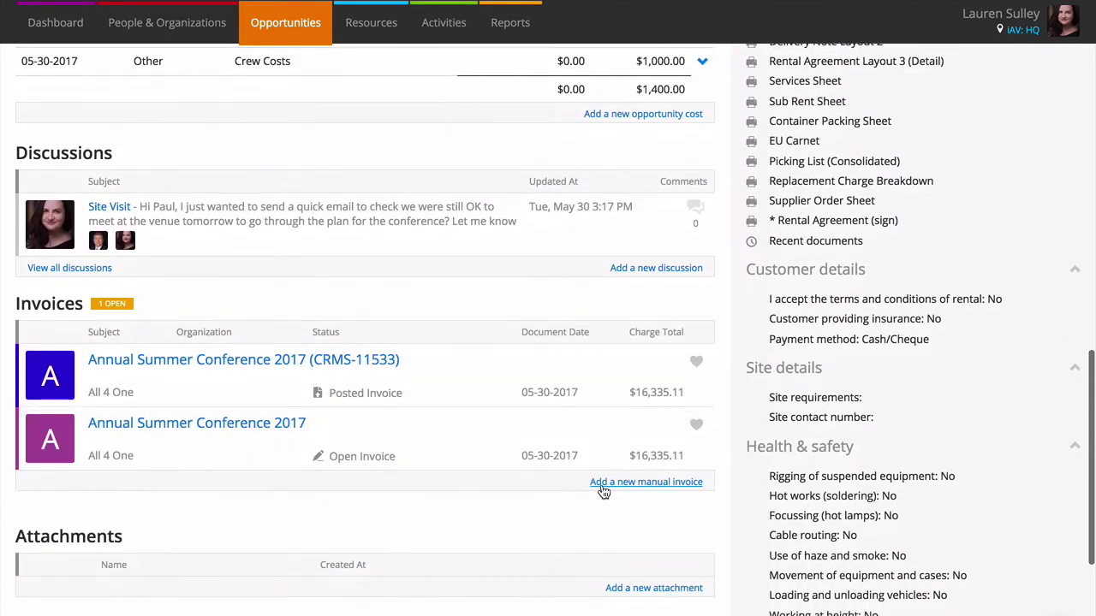
pyautogui.click(604, 484)
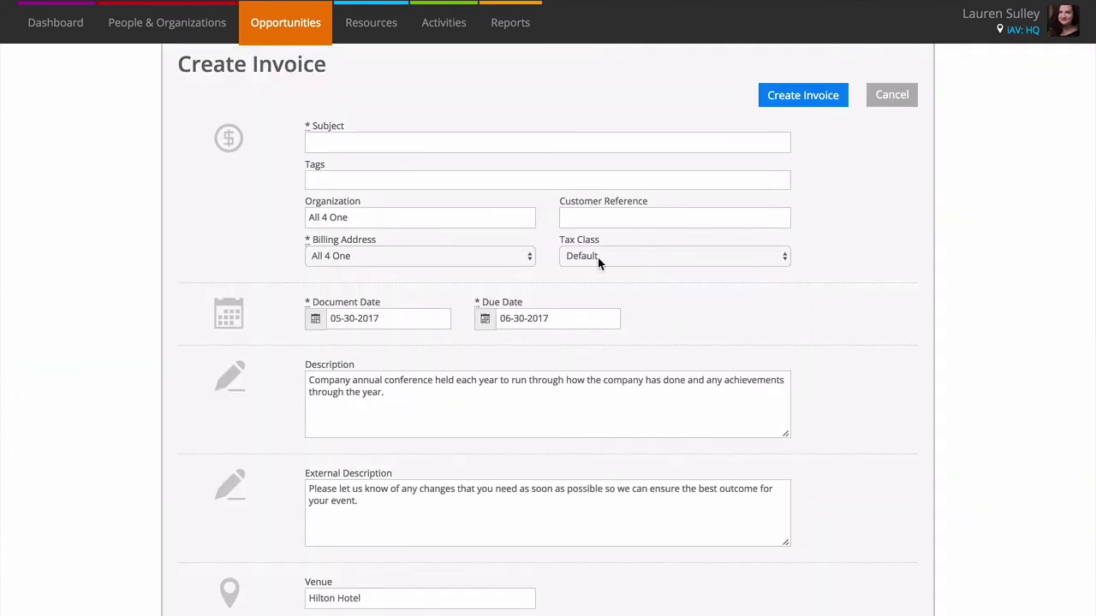
pyautogui.click(580, 143)
pyautogui.write('Dama')
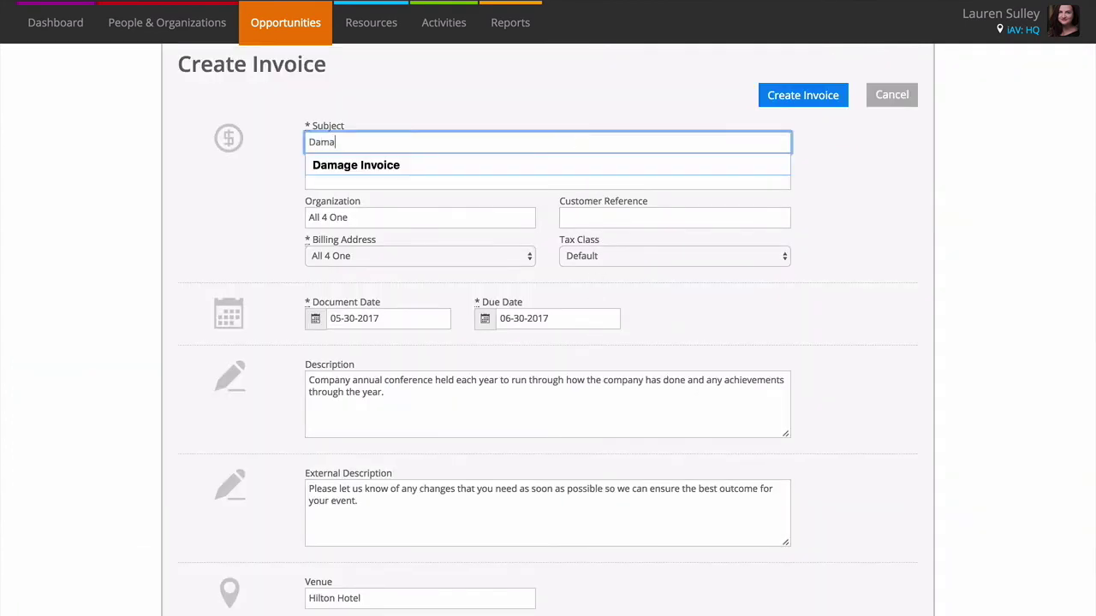
pyautogui.write('ge Invoice')
pyautogui.click(803, 95)
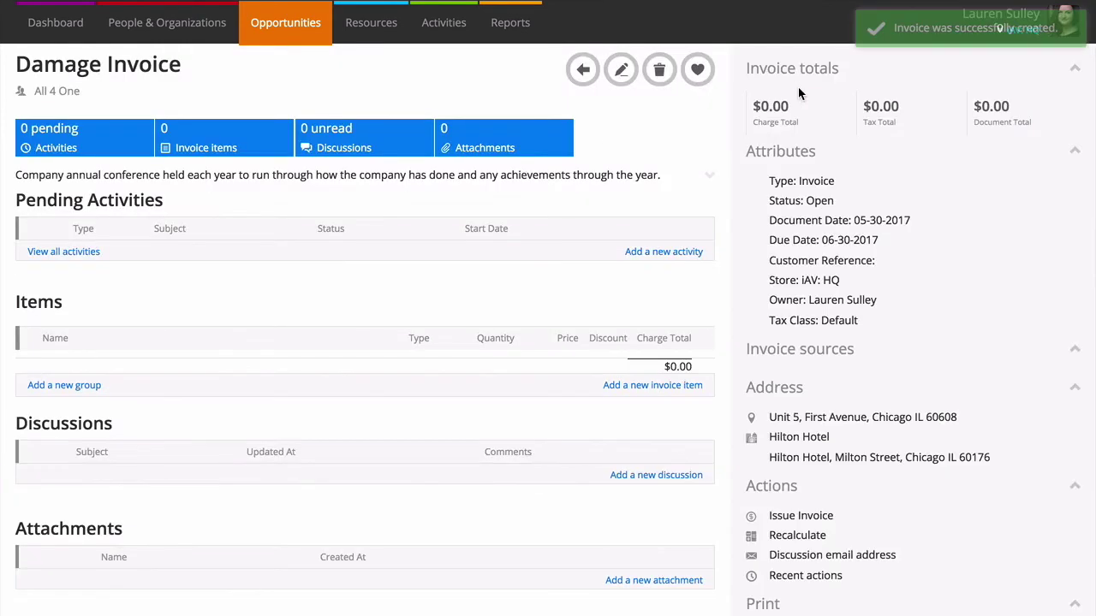
# Add the product D&B E12 Speaker as a rental item with quantity 1 to the damage invoice
pyautogui.click(679, 393)
pyautogui.click(637, 225)
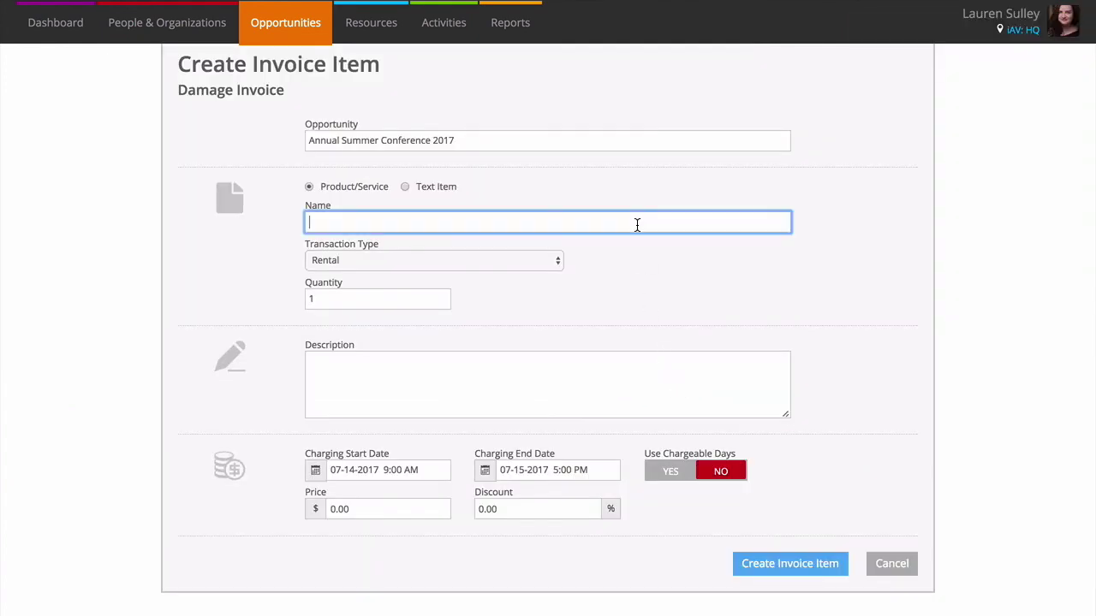
pyautogui.write('speaker')
pyautogui.click(474, 256)
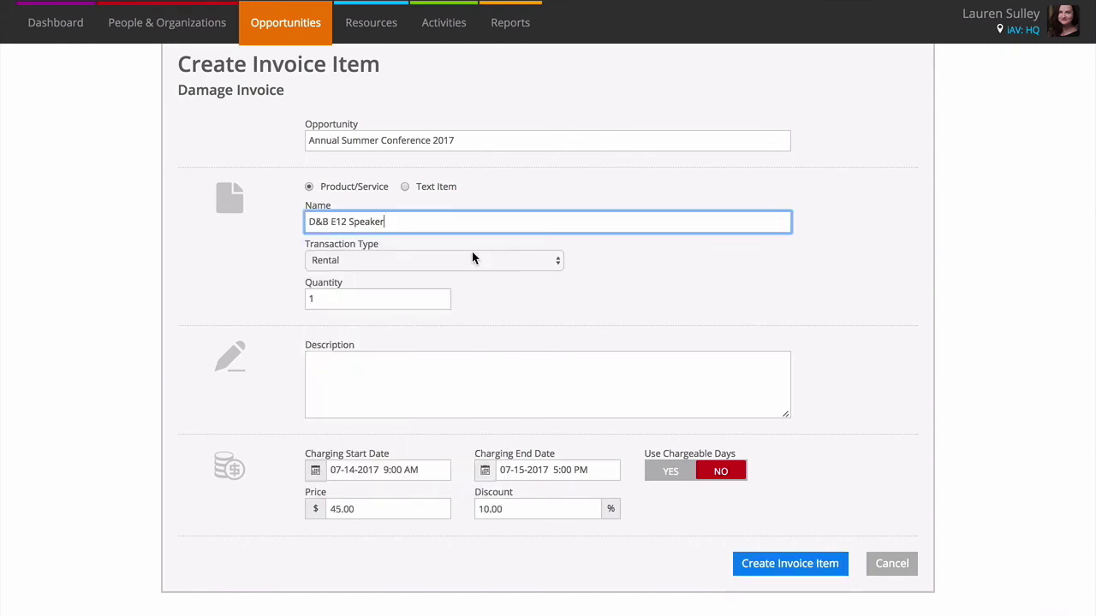
pyautogui.click(808, 552)
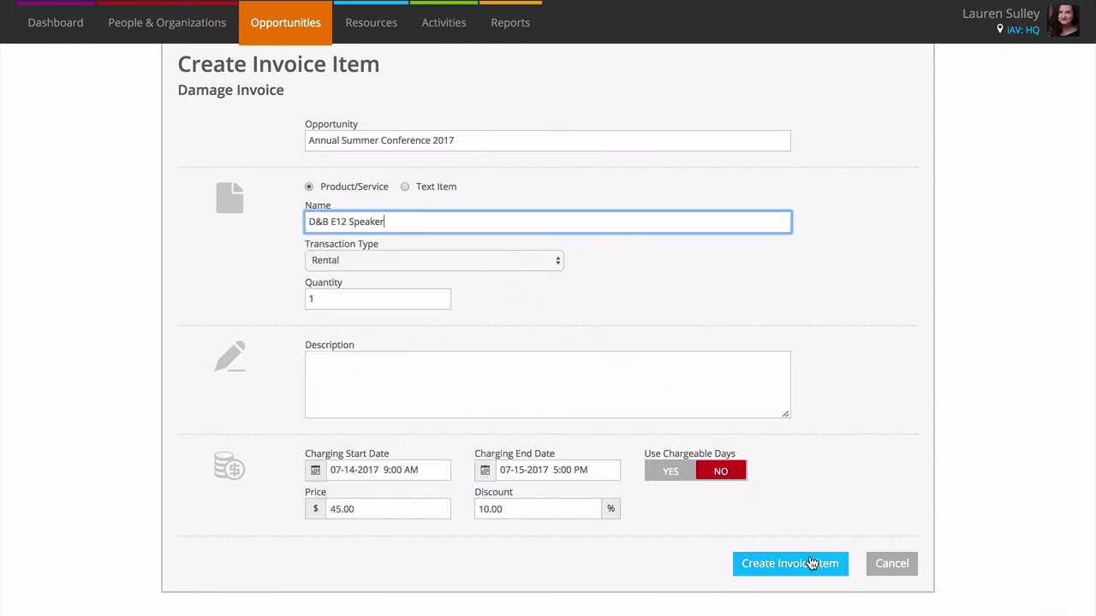